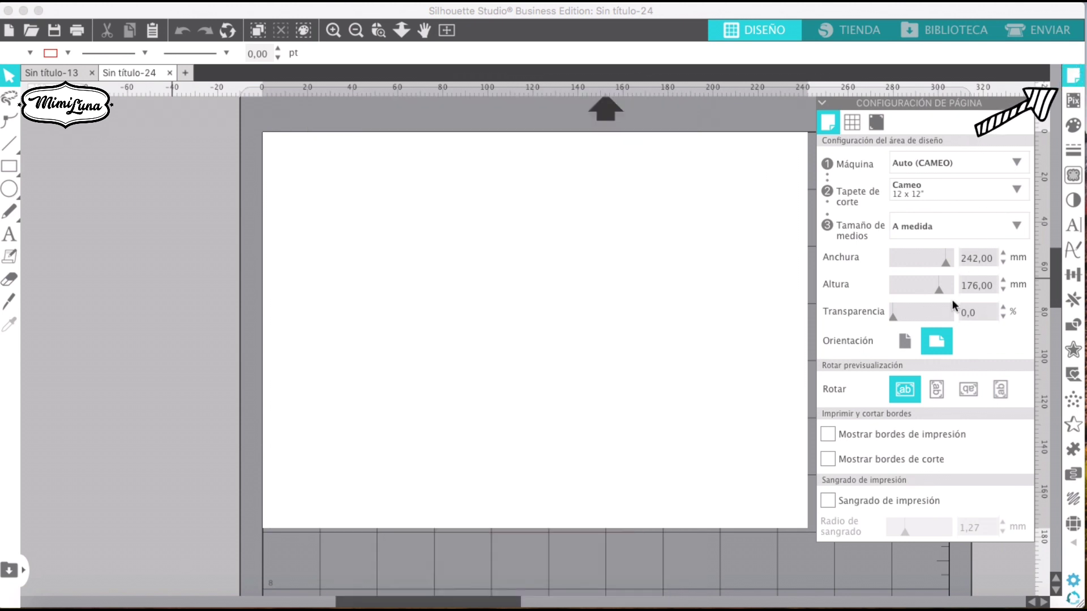
Step: Set the media size to Carta (8.5 x 11.0 in) with portrait orientation
{"action": "left_click", "coordinate": [906, 227]}
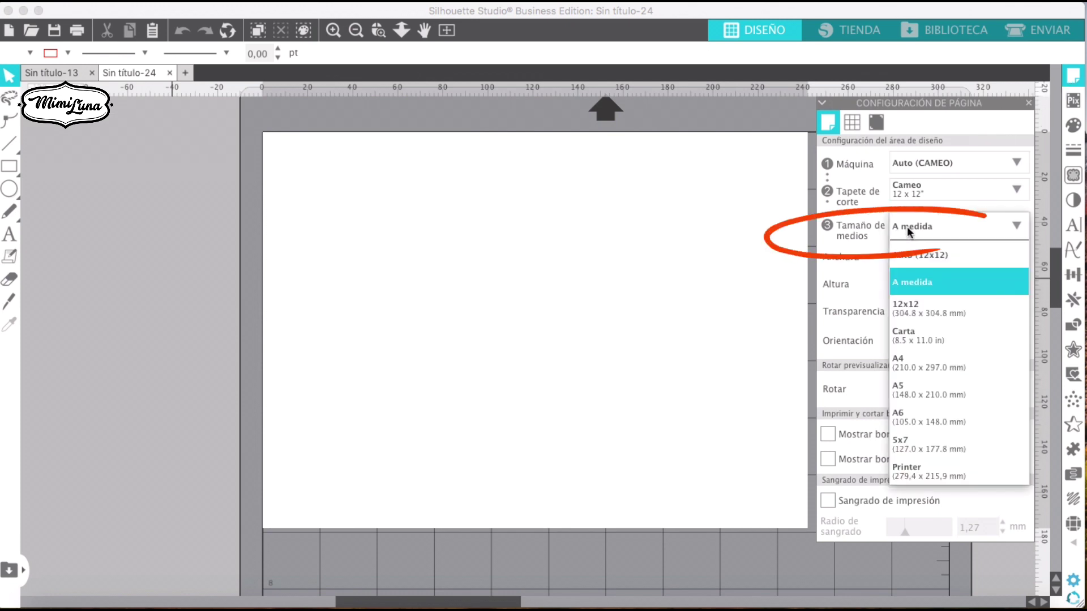
{"action": "left_click", "coordinate": [917, 337]}
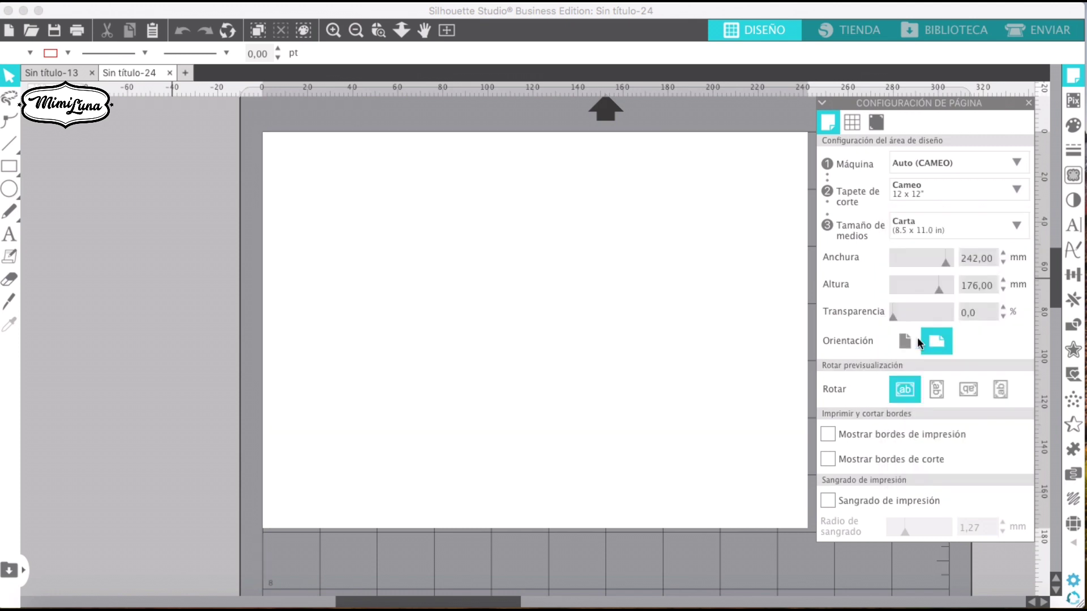
{"action": "left_click", "coordinate": [905, 337]}
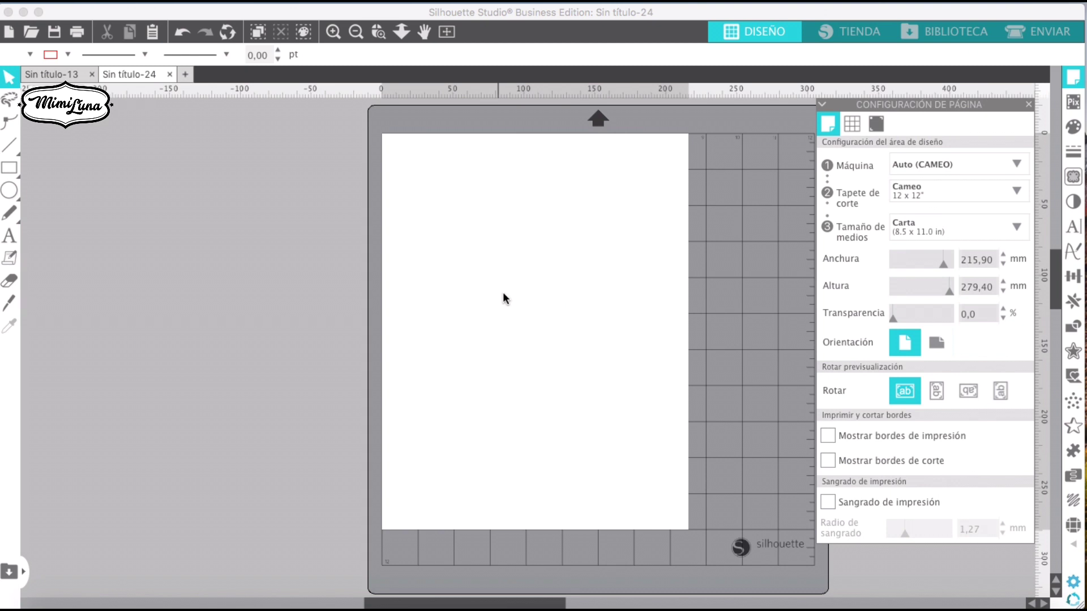
Step: Draw a rectangle about 209 mm wide and 102 mm high across the upper part of the page
{"action": "left_click", "coordinate": [16, 173]}
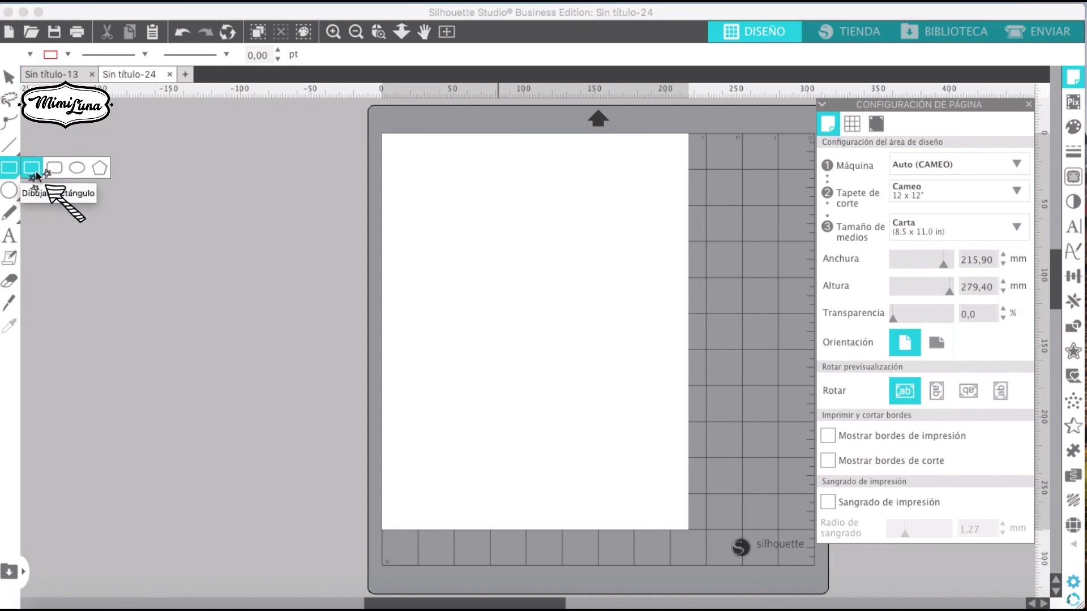
{"action": "left_click", "coordinate": [37, 169]}
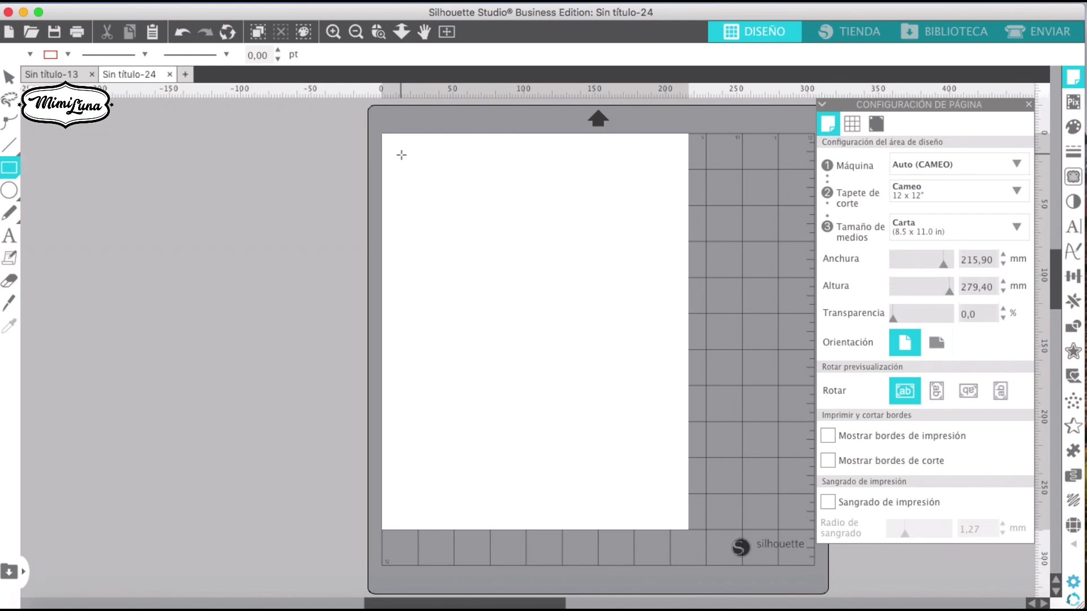
{"action": "left_click_drag", "start_coordinate": [401, 154], "coordinate": [567, 239]}
{"action": "left_click_drag", "start_coordinate": [619, 274], "coordinate": [696, 304]}
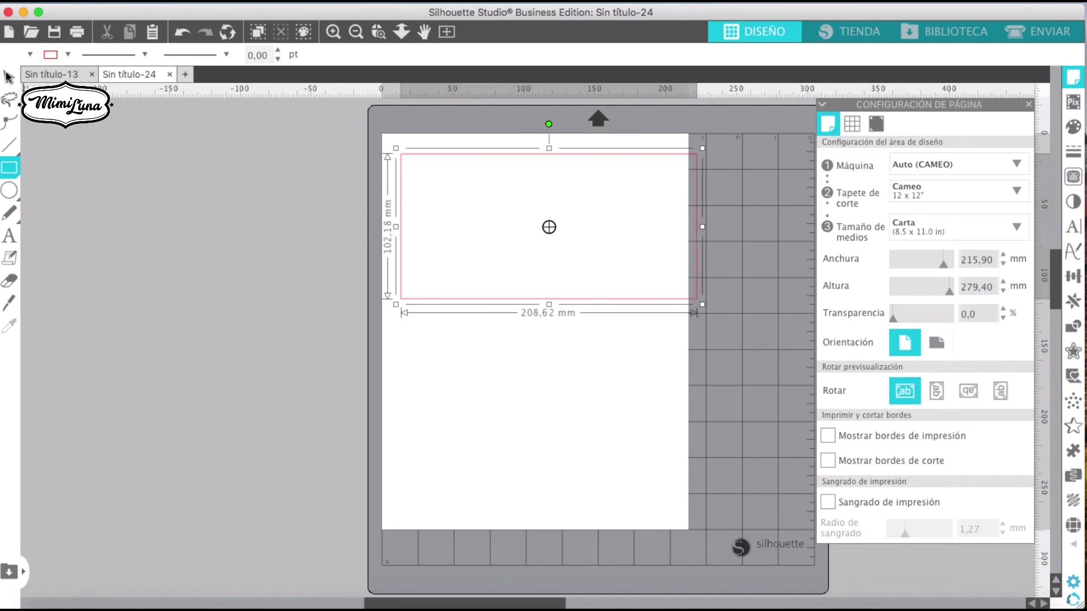
{"action": "key", "text": "v"}
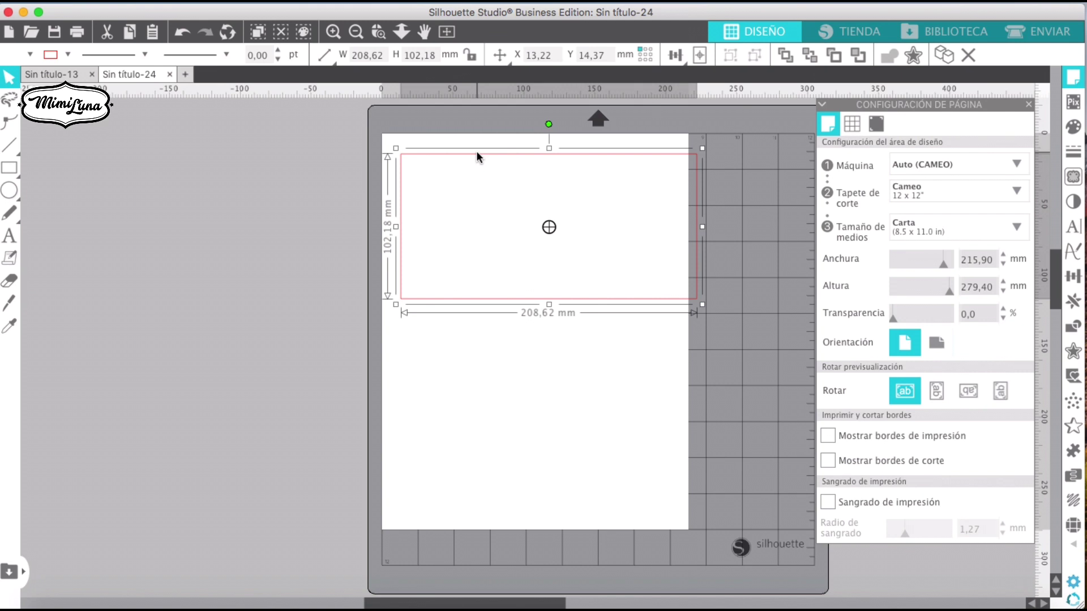
Step: Resize the rectangle to 174 x 118 mm and move it to about X 21 mm, Y 7.5 mm
{"action": "left_click", "coordinate": [365, 55]}
{"action": "type", "text": "1"}
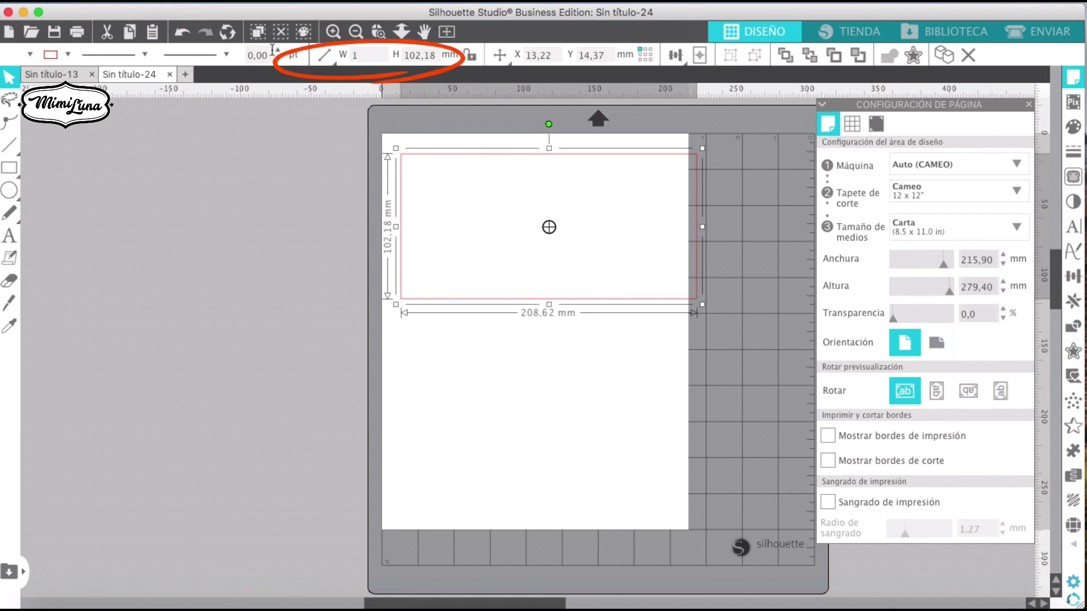
{"action": "type", "text": "74"}
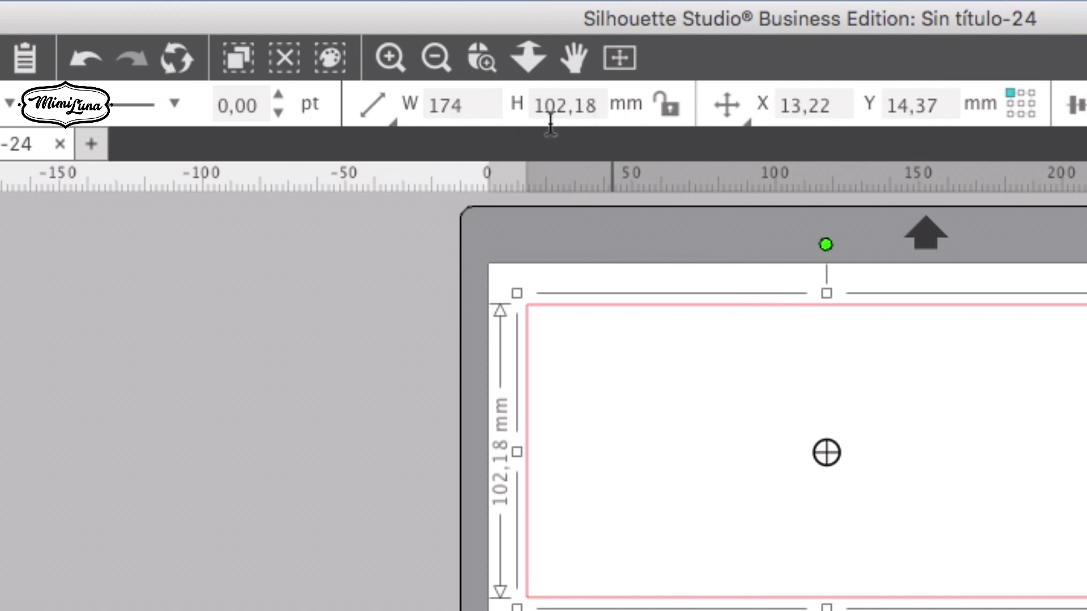
{"action": "key", "text": "Return"}
{"action": "left_click", "coordinate": [574, 103]}
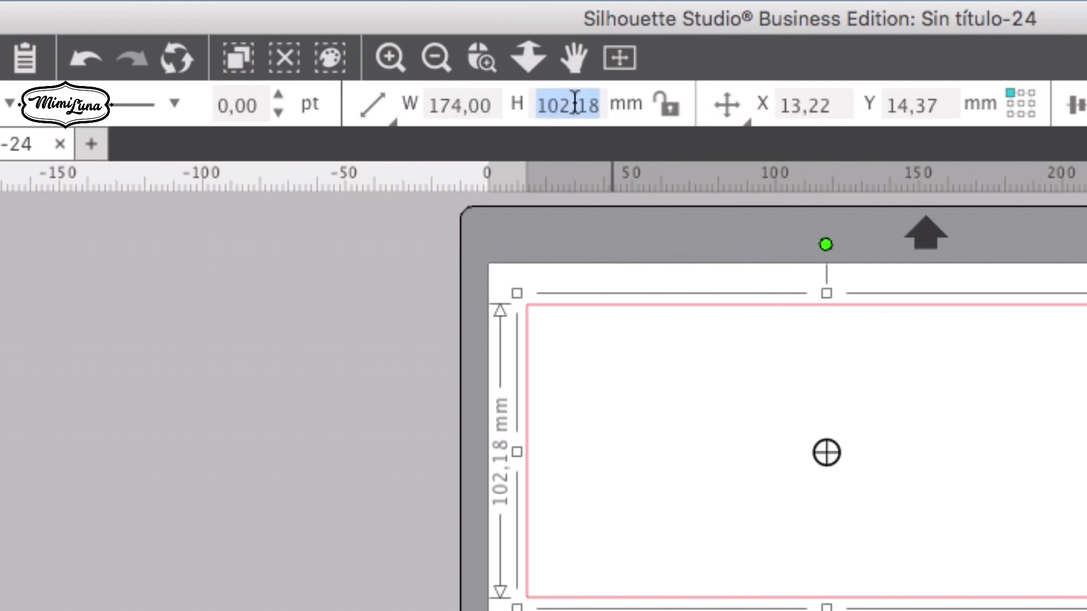
{"action": "type", "text": "118"}
{"action": "key", "text": "Return"}
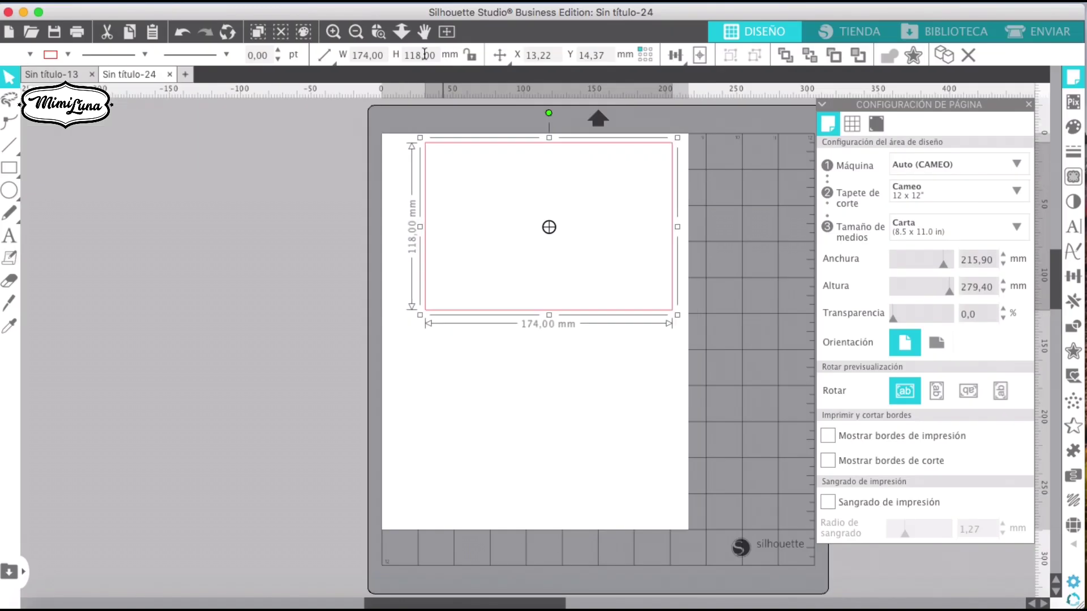
{"action": "left_click_drag", "start_coordinate": [615, 146], "coordinate": [597, 139]}
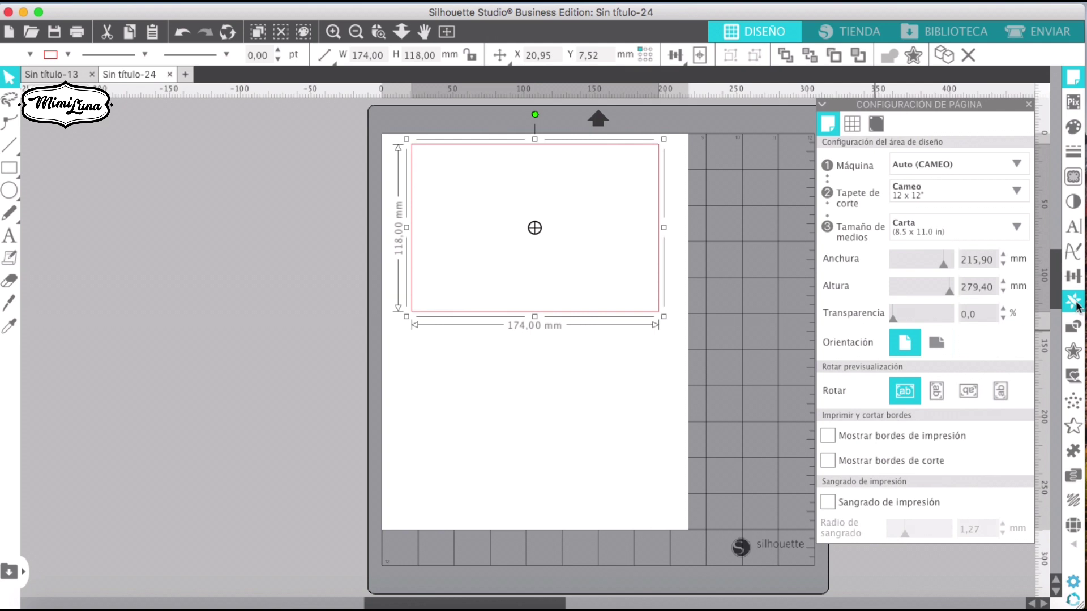
Step: Duplicate the rectangle below itself and shift the copy down to about Y 139 mm, leaving a gap between the two
{"action": "left_click", "coordinate": [1074, 303]}
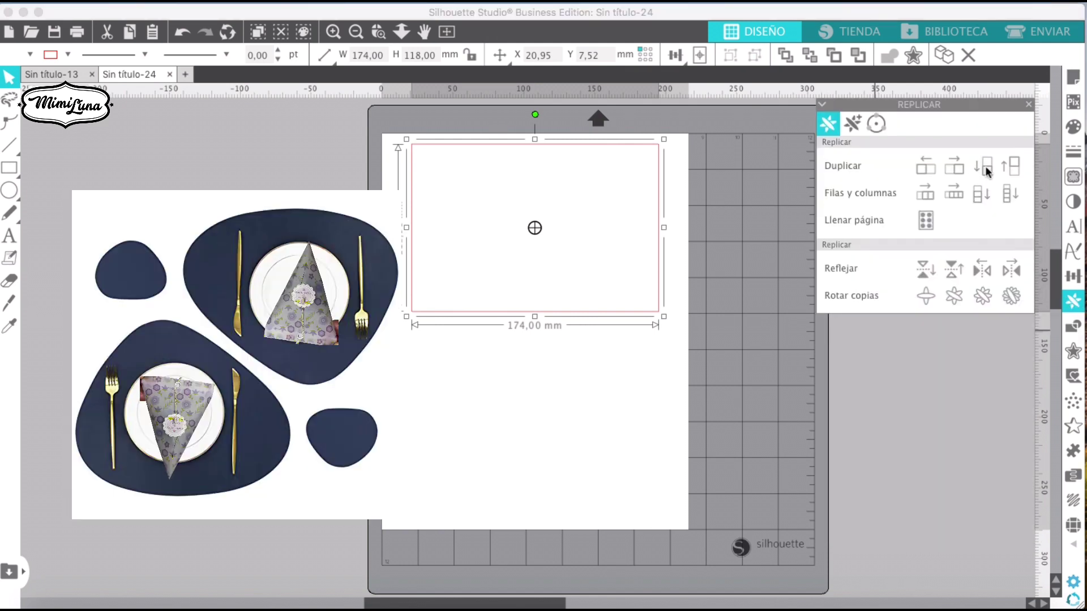
{"action": "left_click", "coordinate": [985, 168]}
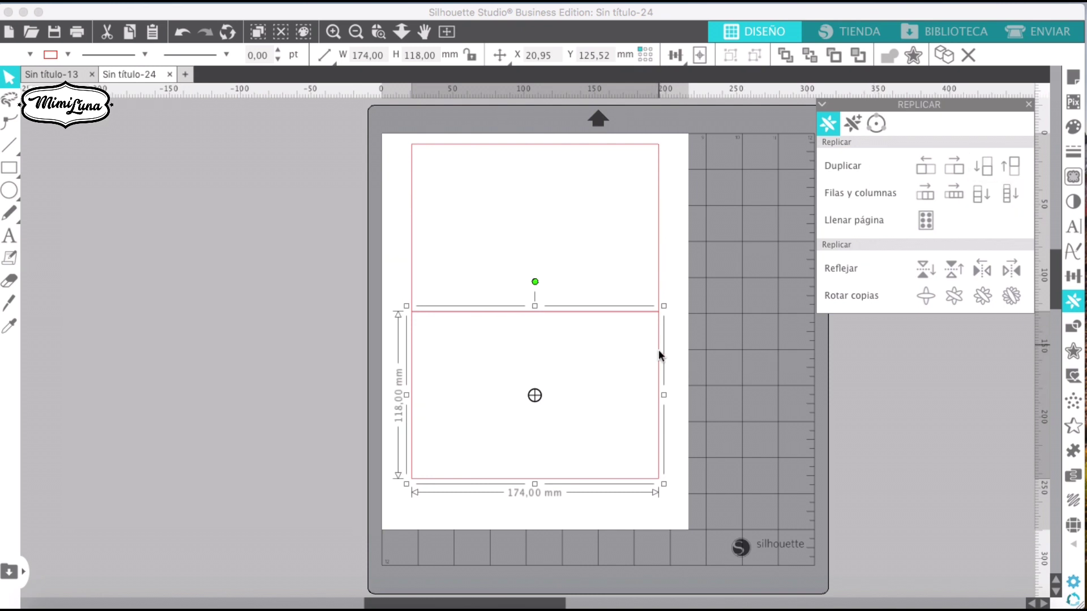
{"action": "left_click", "coordinate": [659, 364]}
{"action": "key", "text": "Down"}
{"action": "key", "text": "Down"}
{"action": "key", "text": "Down"}
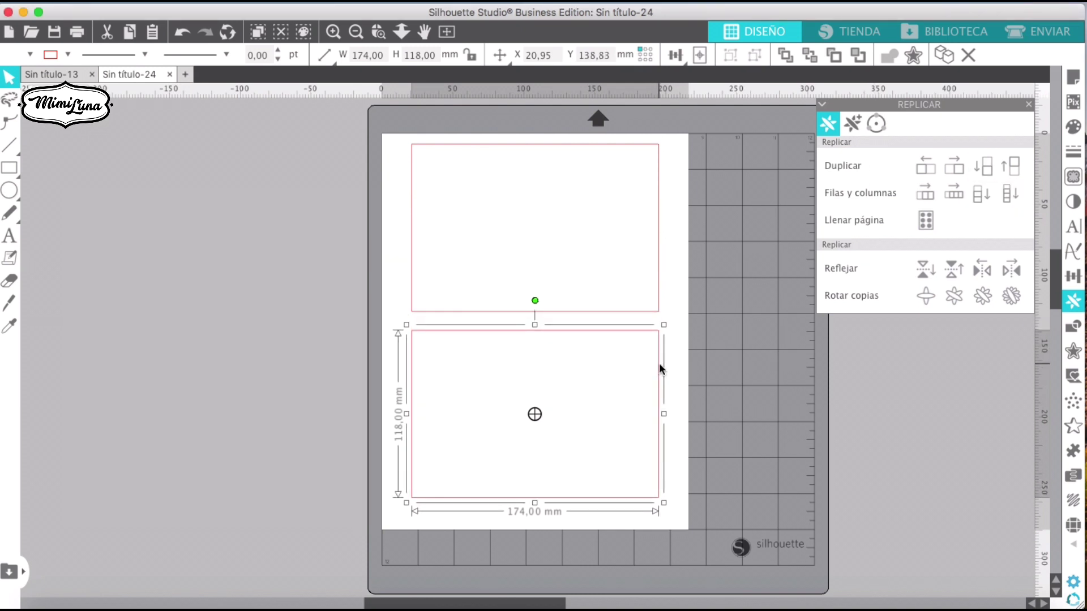
{"action": "key", "text": "Right"}
{"action": "left_click", "coordinate": [760, 363]}
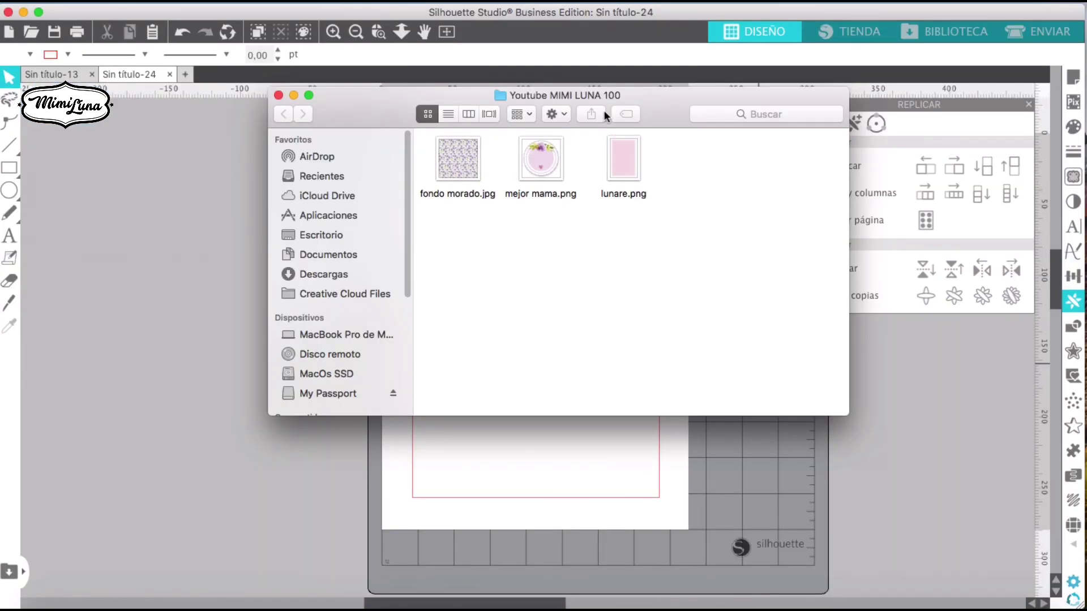
Step: Fill the upper rectangle with fondo morado.jpg and the lower one with lunare.png from the Youtube MIMI LUNA 100 folder
{"action": "left_click_drag", "start_coordinate": [628, 94], "coordinate": [969, 245]}
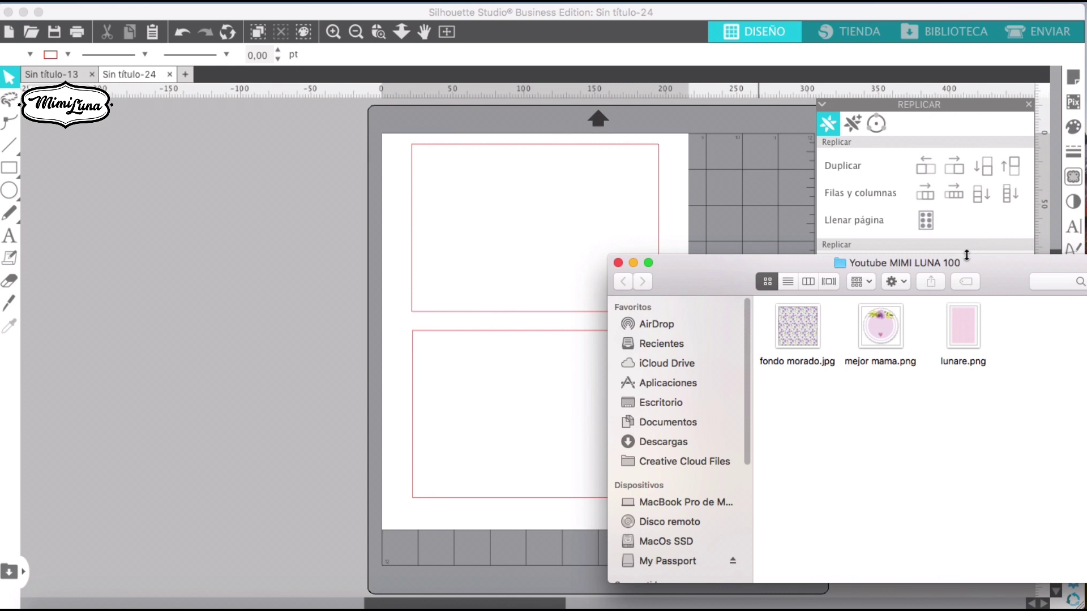
{"action": "left_click", "coordinate": [796, 317]}
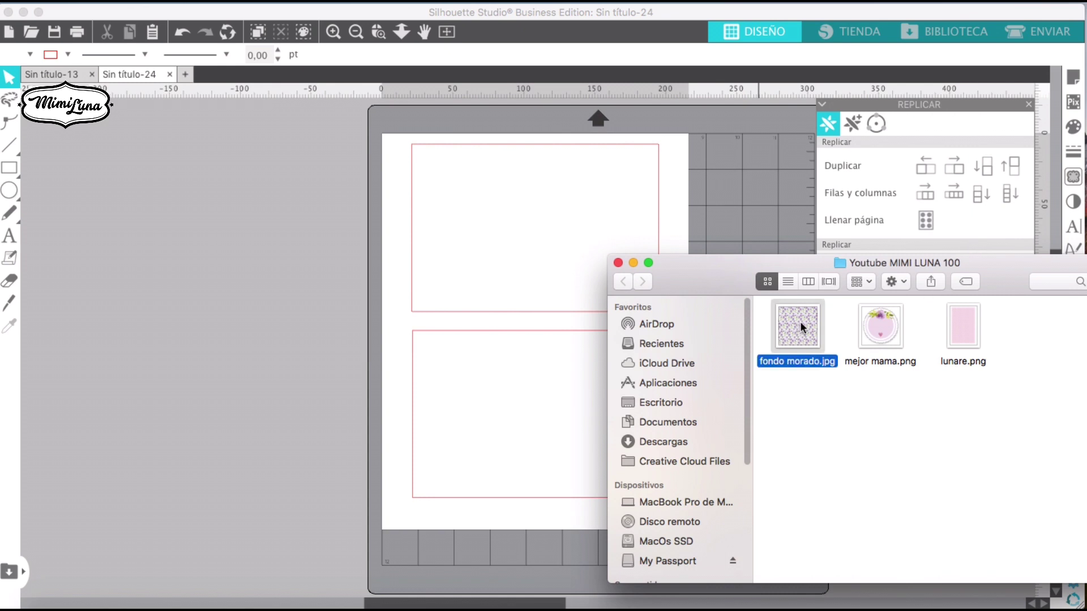
{"action": "left_click_drag", "start_coordinate": [800, 322], "coordinate": [475, 188]}
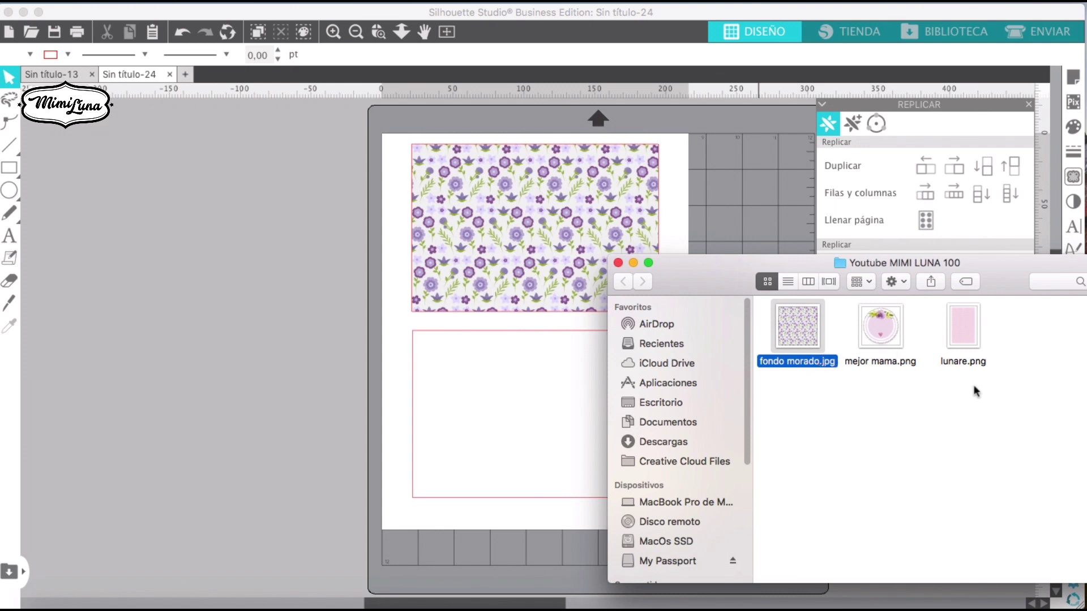
{"action": "left_click_drag", "start_coordinate": [956, 350], "coordinate": [511, 399]}
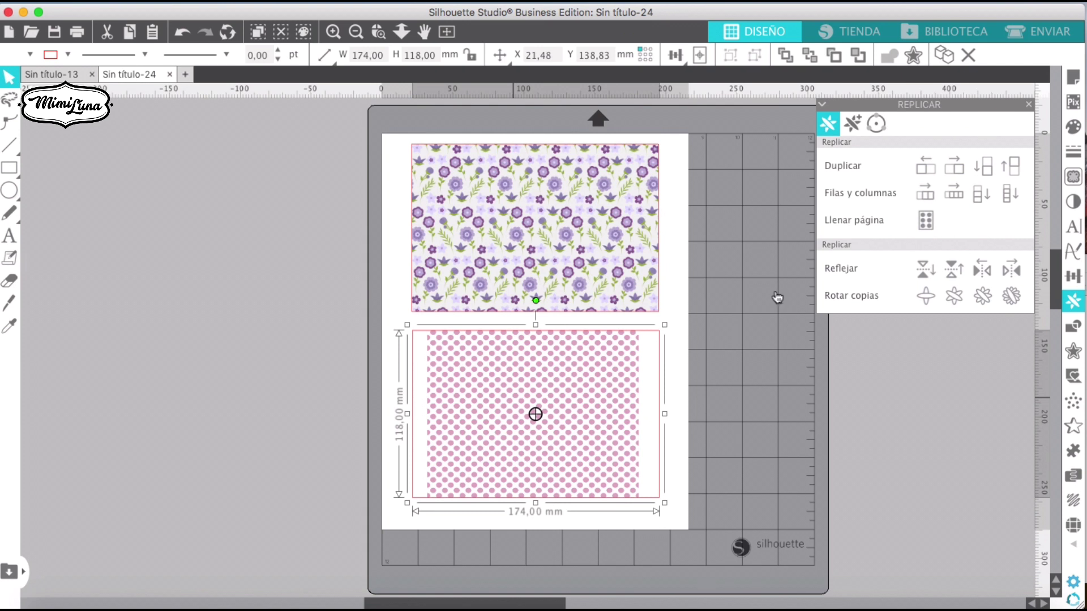
Step: Scale the polka-dot fill pattern of the lower rectangle to 140%
{"action": "left_click", "coordinate": [1073, 126]}
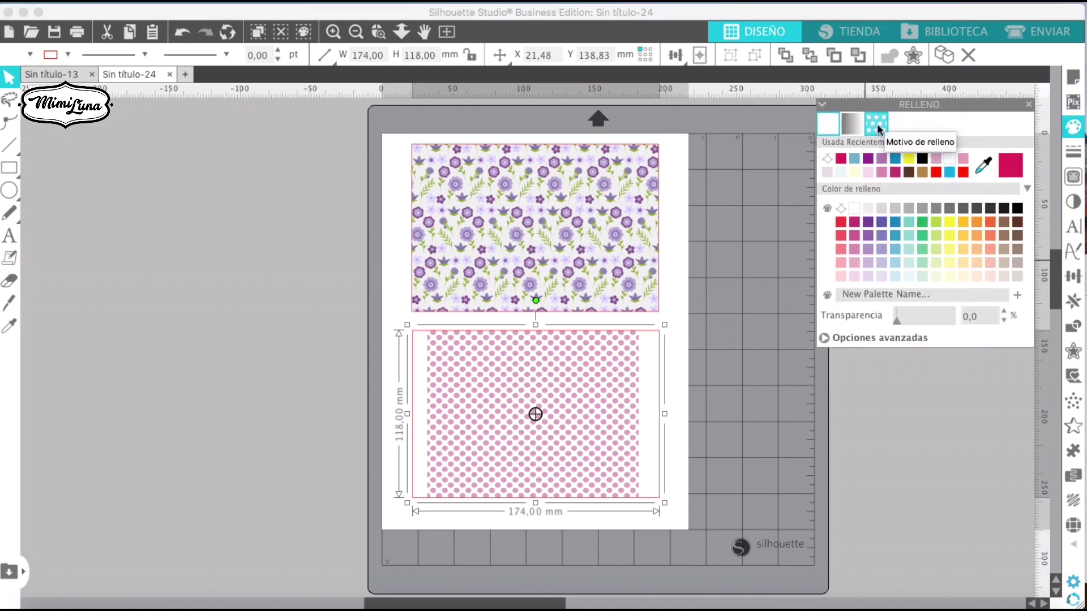
{"action": "left_click", "coordinate": [877, 126]}
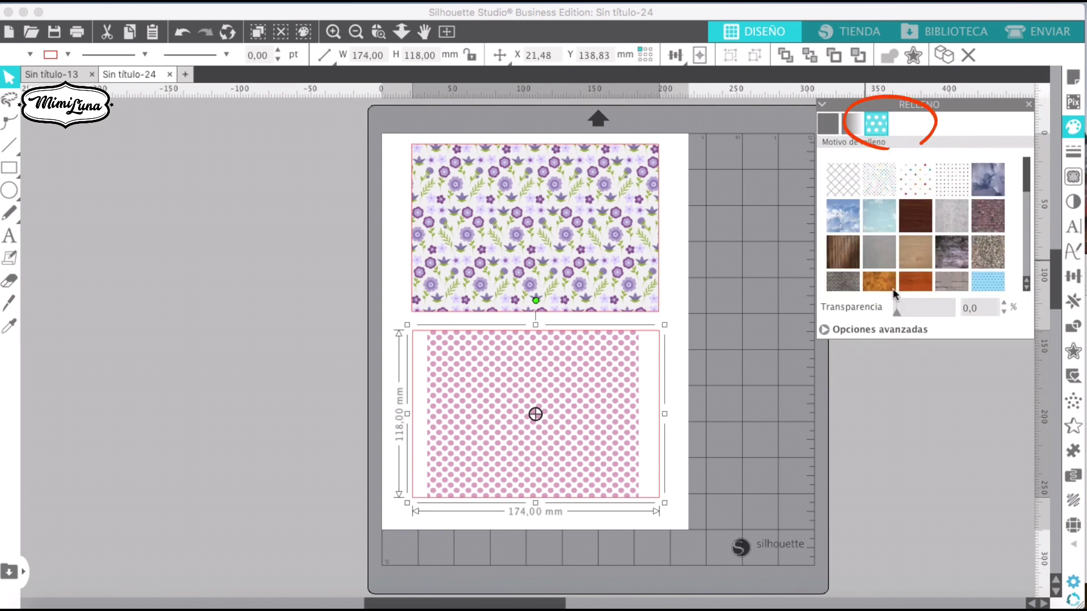
{"action": "left_click", "coordinate": [877, 330]}
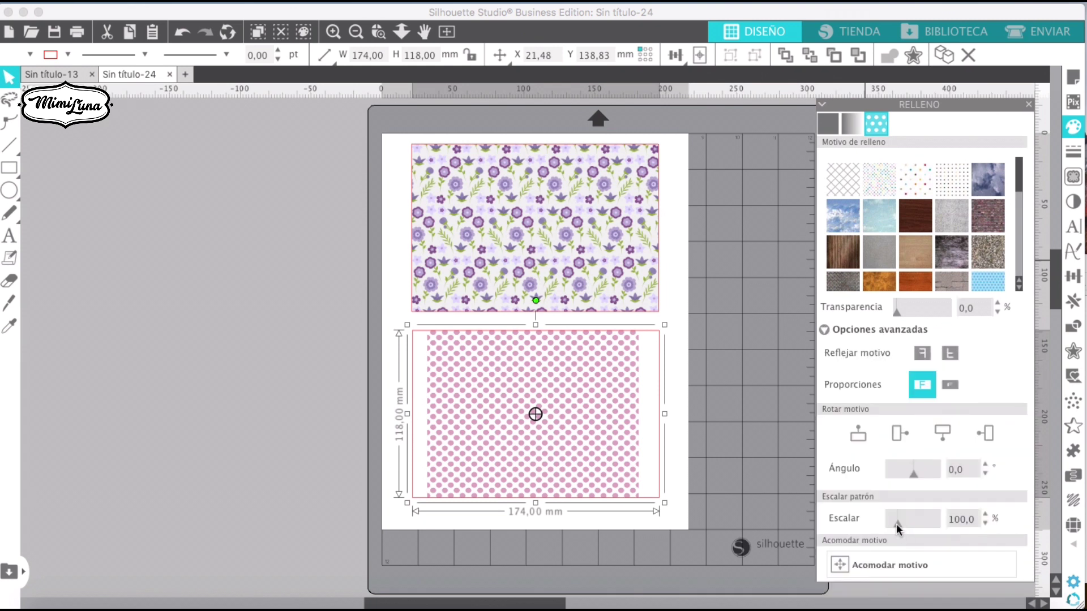
{"action": "left_click_drag", "start_coordinate": [897, 527], "coordinate": [906, 528]}
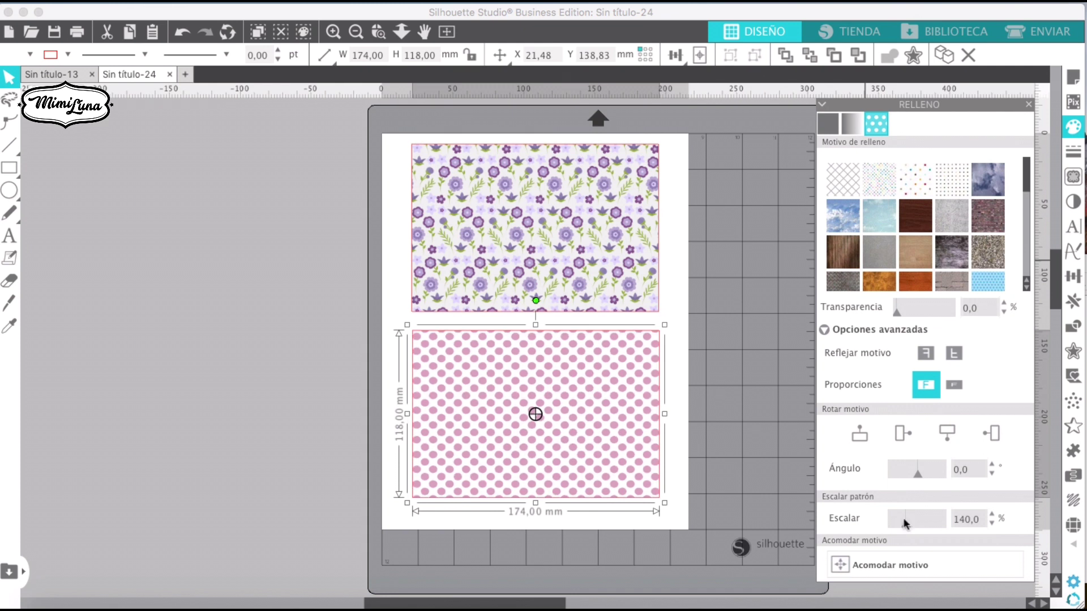
{"action": "left_click", "coordinate": [335, 31]}
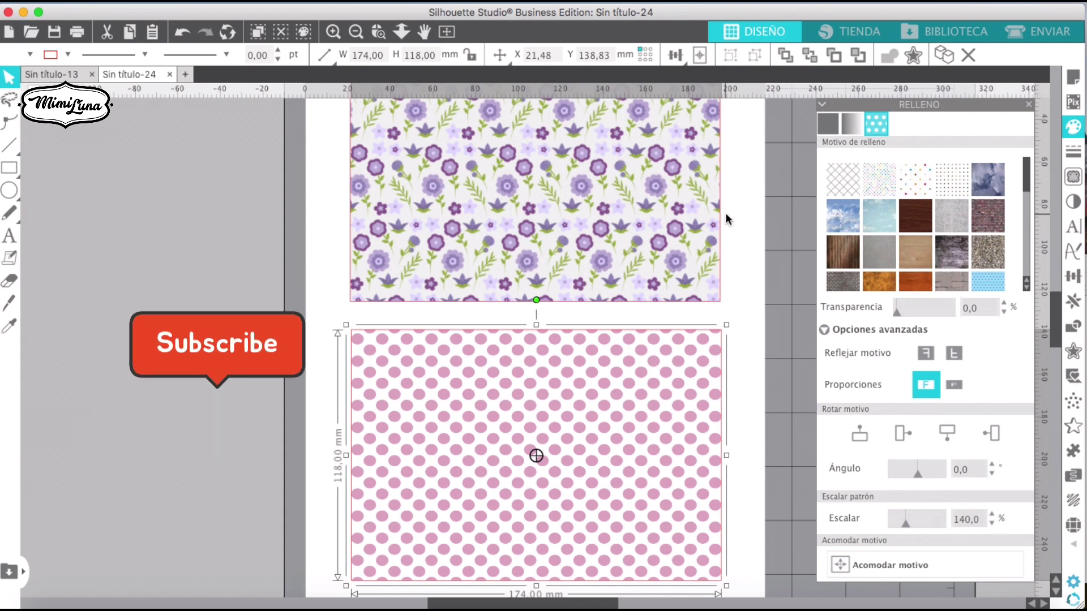
Step: Print the page on the EPSON L396 Series, using Premium Presentation Paper Matte and the Calidad quality setting
{"action": "left_click", "coordinate": [152, 5]}
{"action": "left_click", "coordinate": [153, 4]}
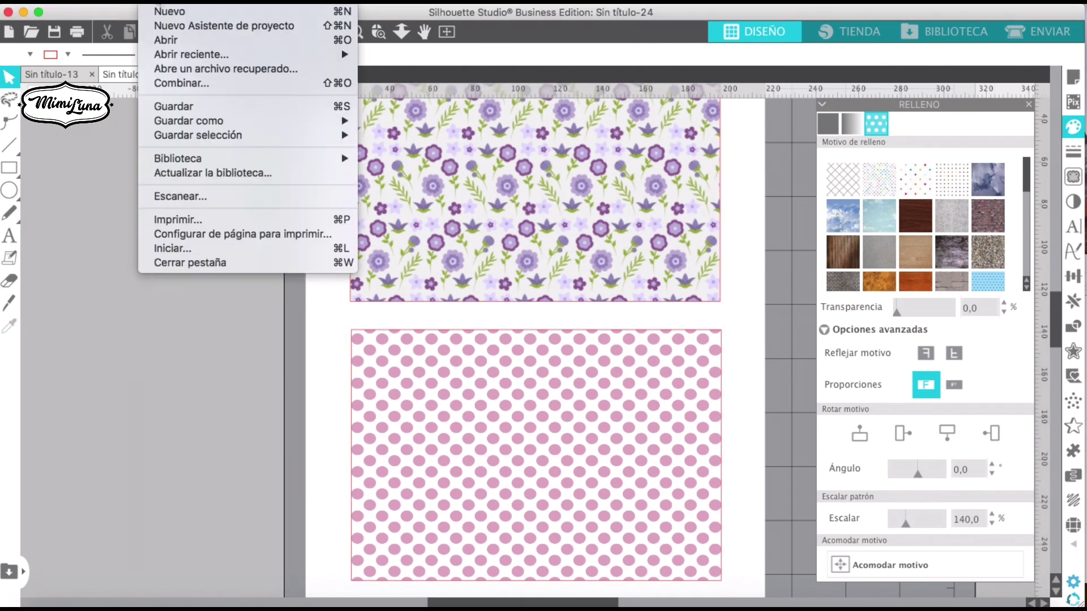
{"action": "left_click", "coordinate": [221, 210]}
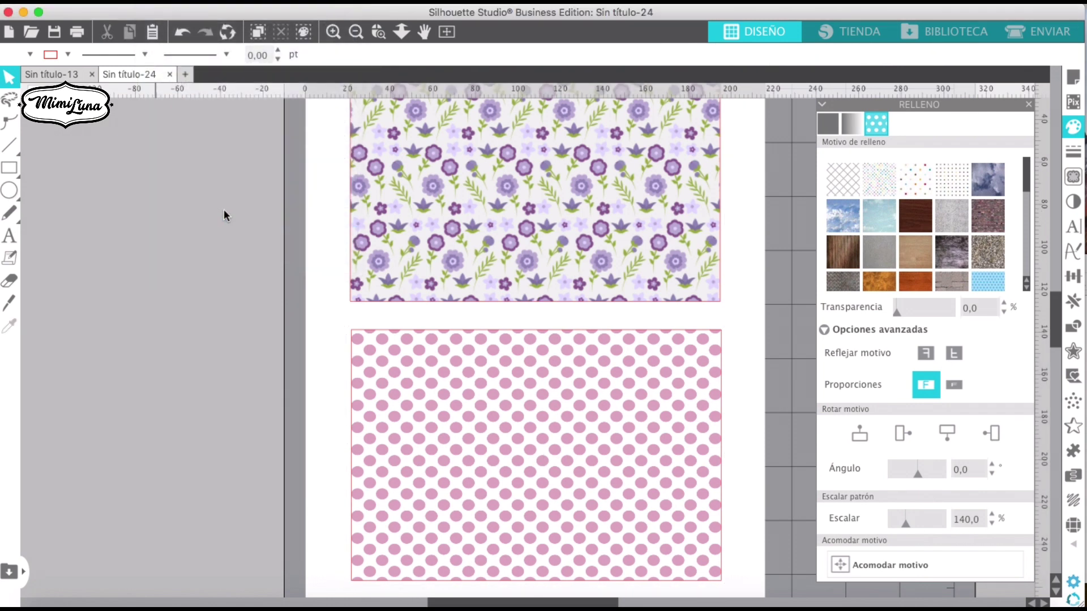
{"action": "left_click", "coordinate": [505, 212]}
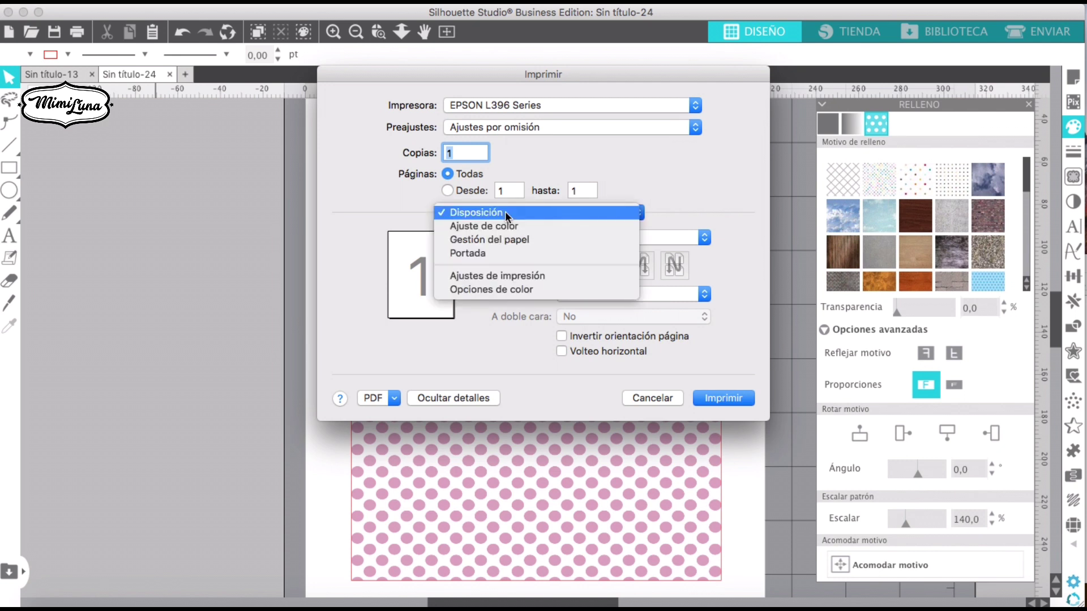
{"action": "left_click", "coordinate": [541, 276]}
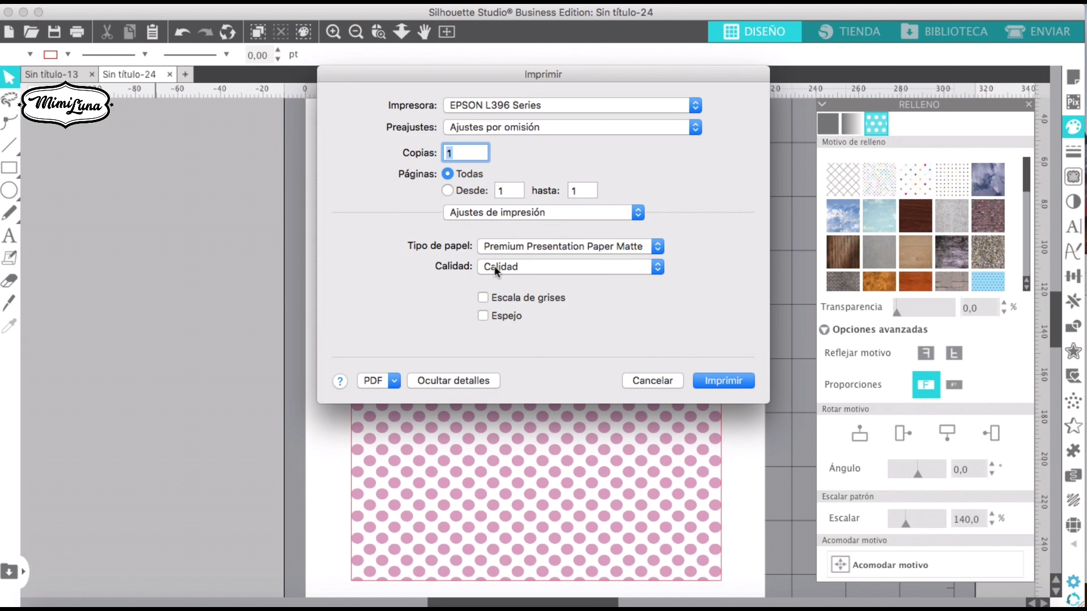
{"action": "left_click", "coordinate": [711, 380]}
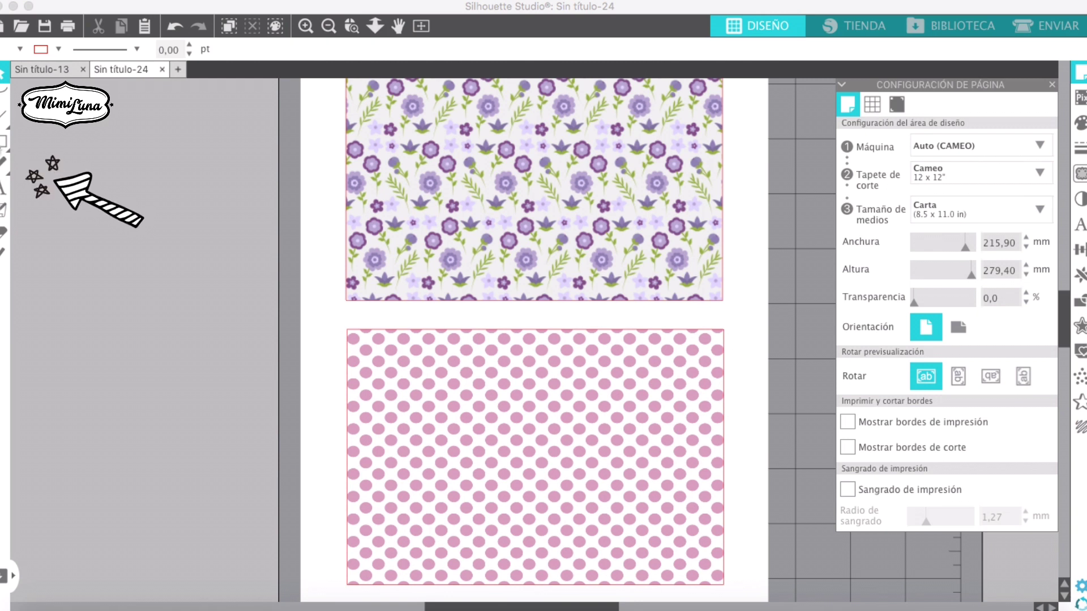
Step: Draw an ellipse about 41 x 36 mm in the empty area beside the page
{"action": "left_click", "coordinate": [1, 146]}
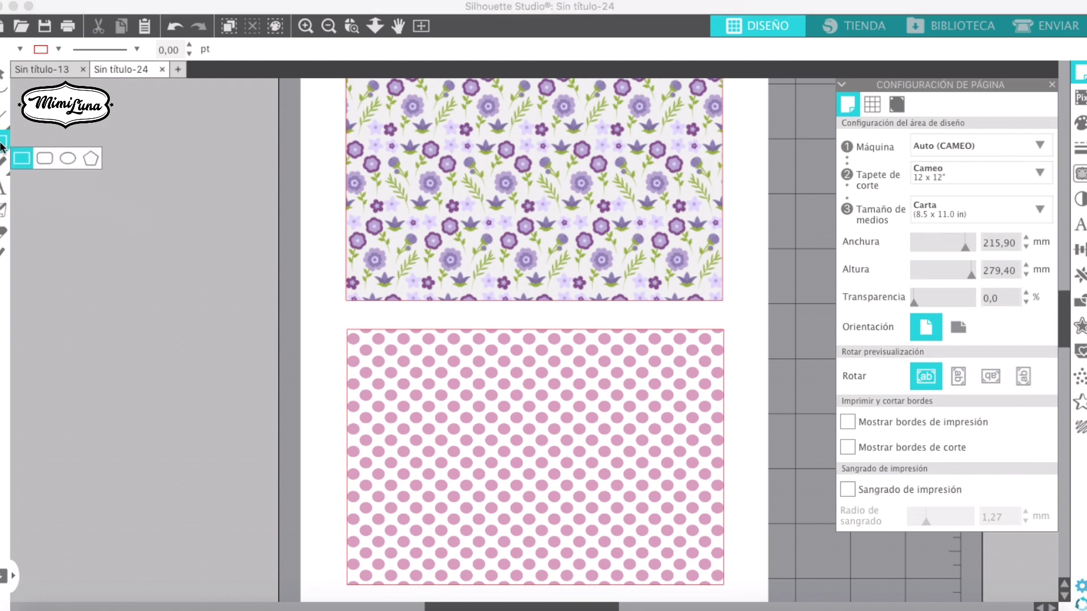
{"action": "left_click", "coordinate": [67, 142]}
{"action": "left_click_drag", "start_coordinate": [119, 210], "coordinate": [218, 297]}
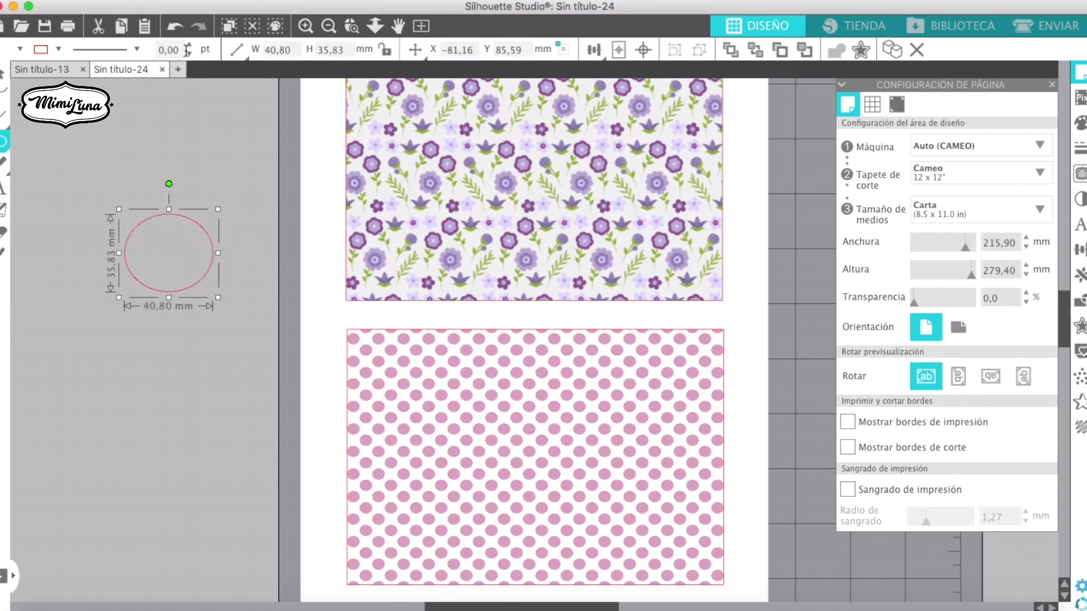
Step: Set the ellipse's width and height to 25 mm each to make it a circle
{"action": "key", "text": "super+a"}
{"action": "type", "text": "25"}
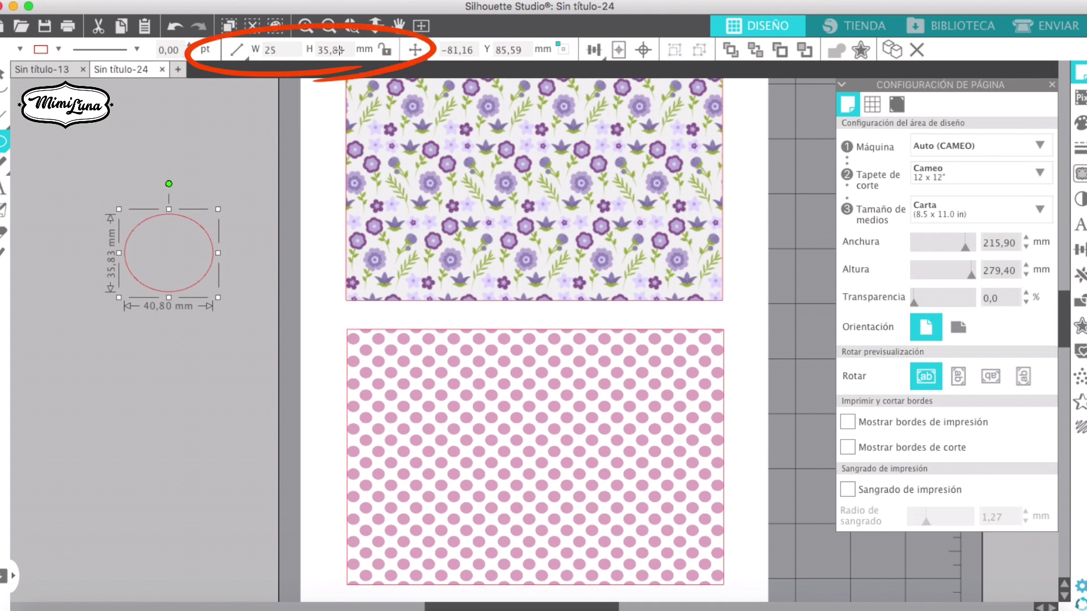
{"action": "key", "text": "Tab"}
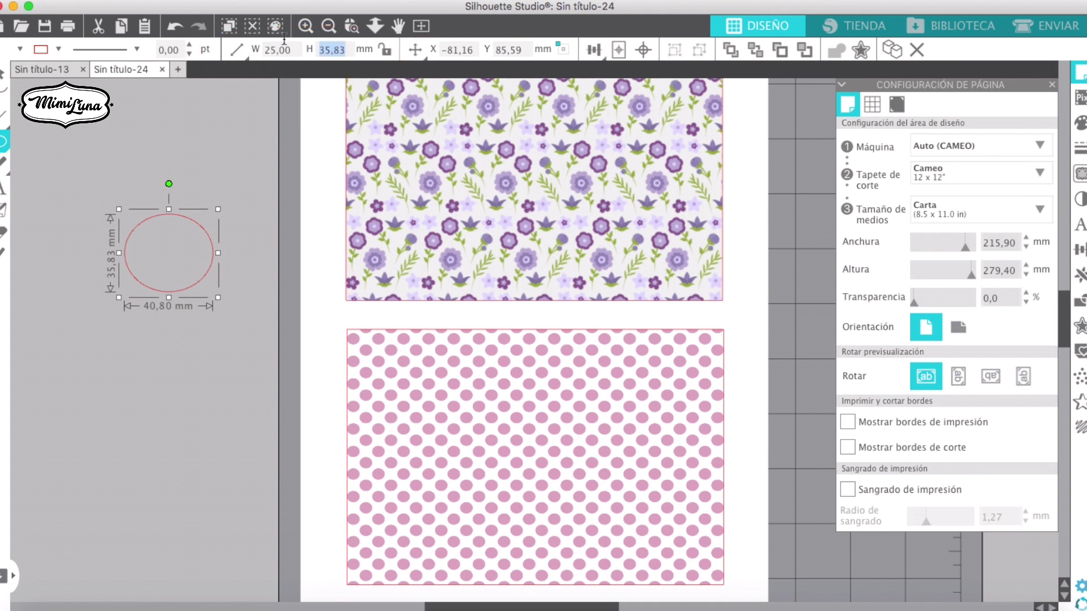
{"action": "type", "text": "25"}
{"action": "key", "text": "Return"}
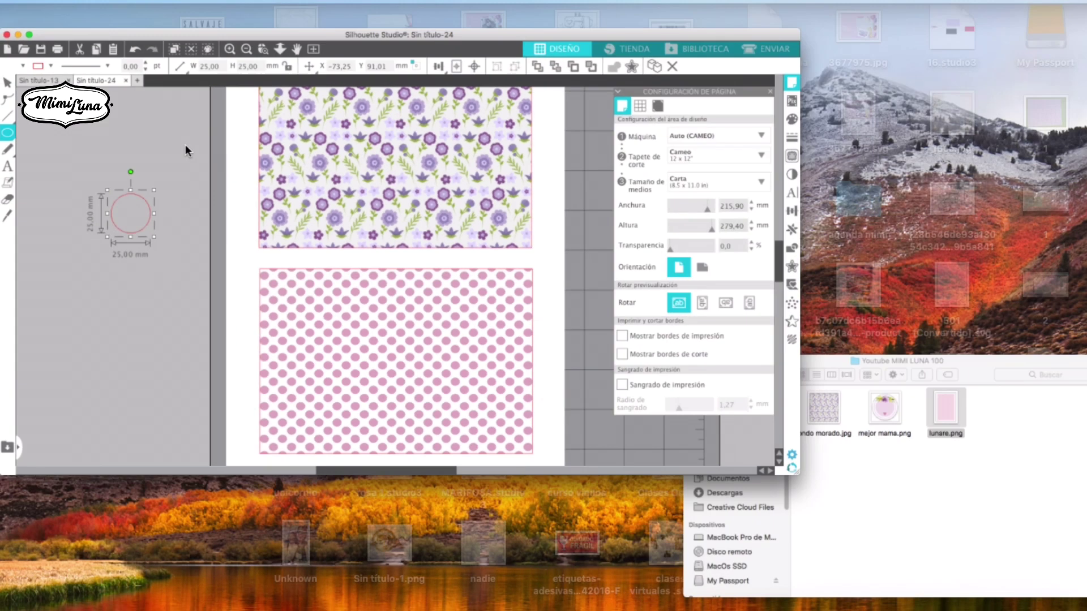
Step: Fill the 25 mm circle with the image mejor mama.png from the Youtube MIMI LUNA 100 folder in Finder
{"action": "key", "text": "ctrl+Up"}
{"action": "left_click", "coordinate": [1000, 481]}
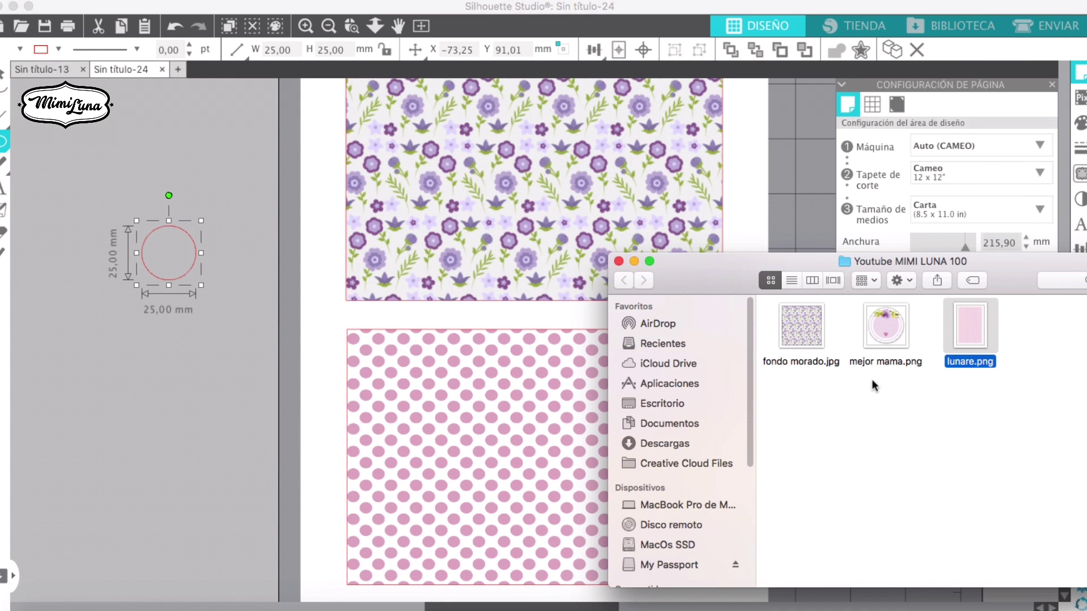
{"action": "left_click", "coordinate": [878, 331]}
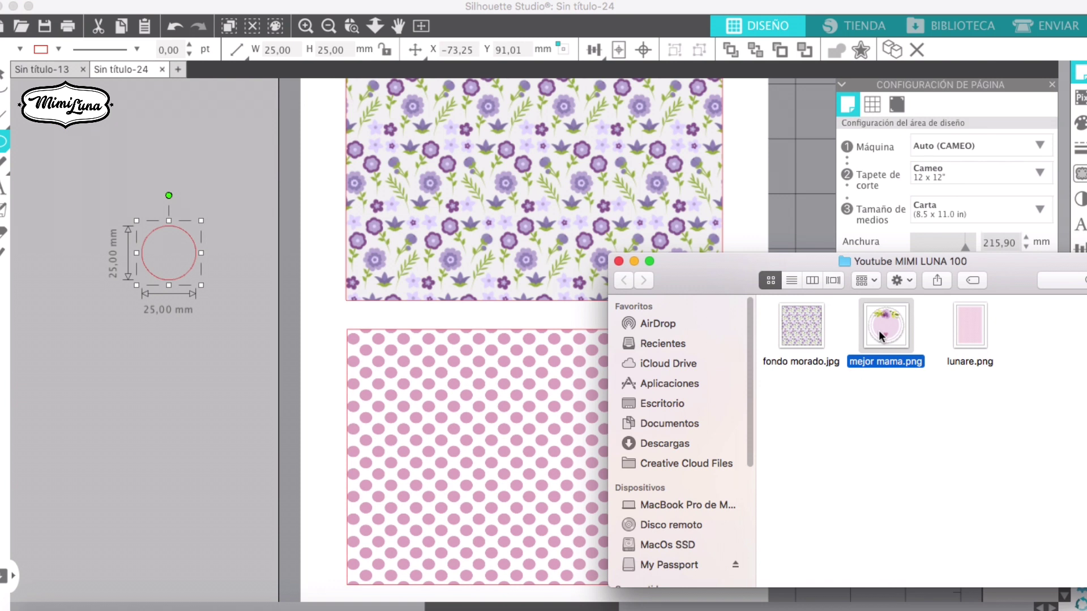
{"action": "left_click_drag", "start_coordinate": [879, 331], "coordinate": [243, 328]}
Step: Move the polka-dot rectangle off the page and place the image-filled circle on the page below the floral rectangle
{"action": "left_click", "coordinate": [698, 476]}
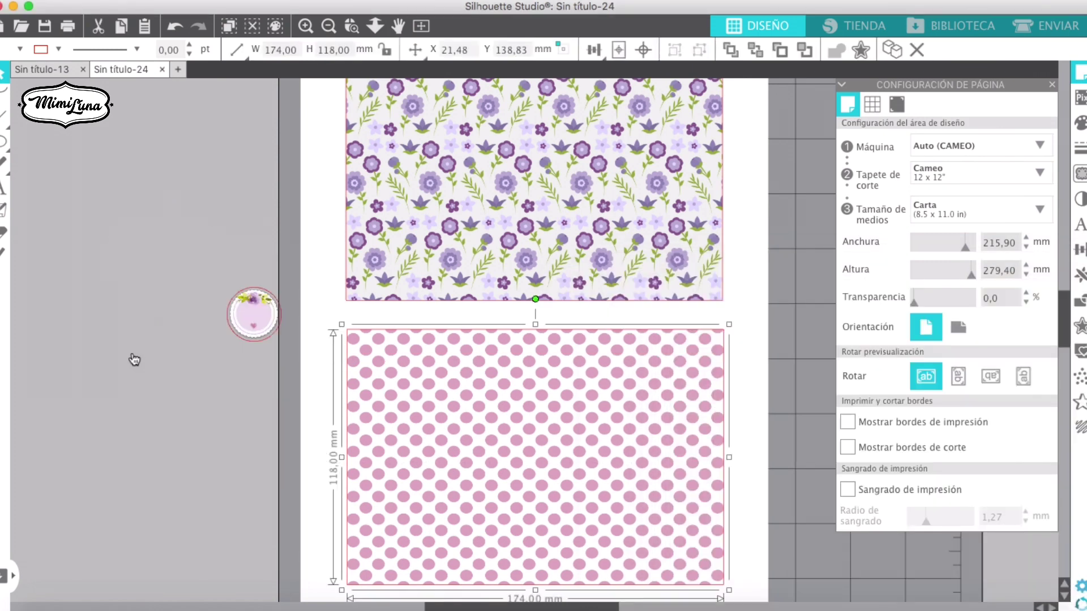
{"action": "left_click_drag", "start_coordinate": [134, 360], "coordinate": [134, 360]}
{"action": "left_click_drag", "start_coordinate": [257, 319], "coordinate": [419, 391]}
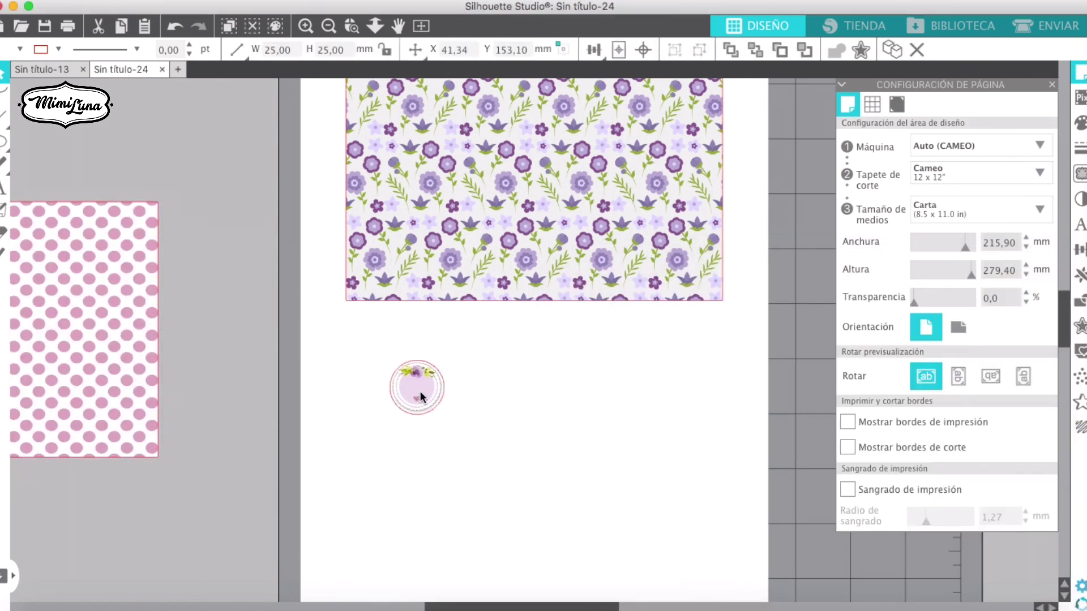
Step: Examine the image-filled circle up close with its pattern fill options open, and leave it deselected
{"action": "left_click", "coordinate": [403, 334]}
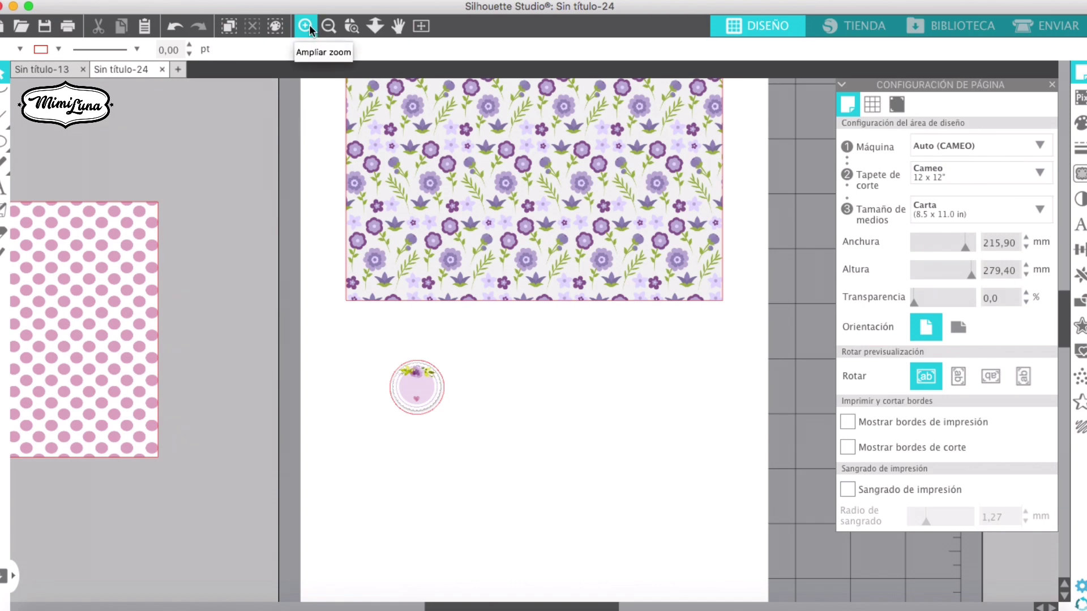
{"action": "left_click", "coordinate": [305, 26]}
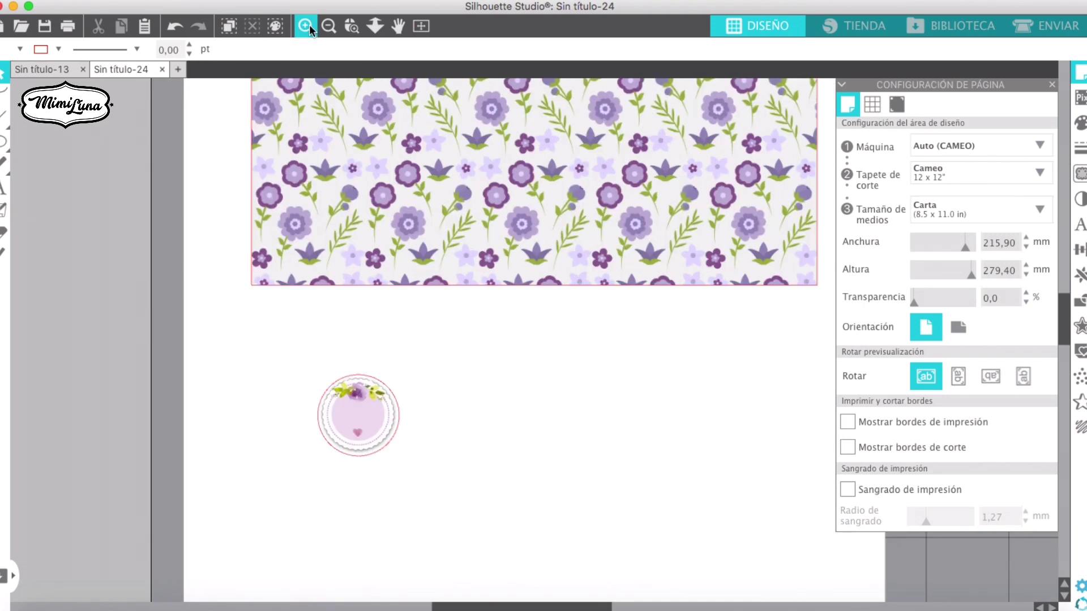
{"action": "left_click", "coordinate": [309, 25]}
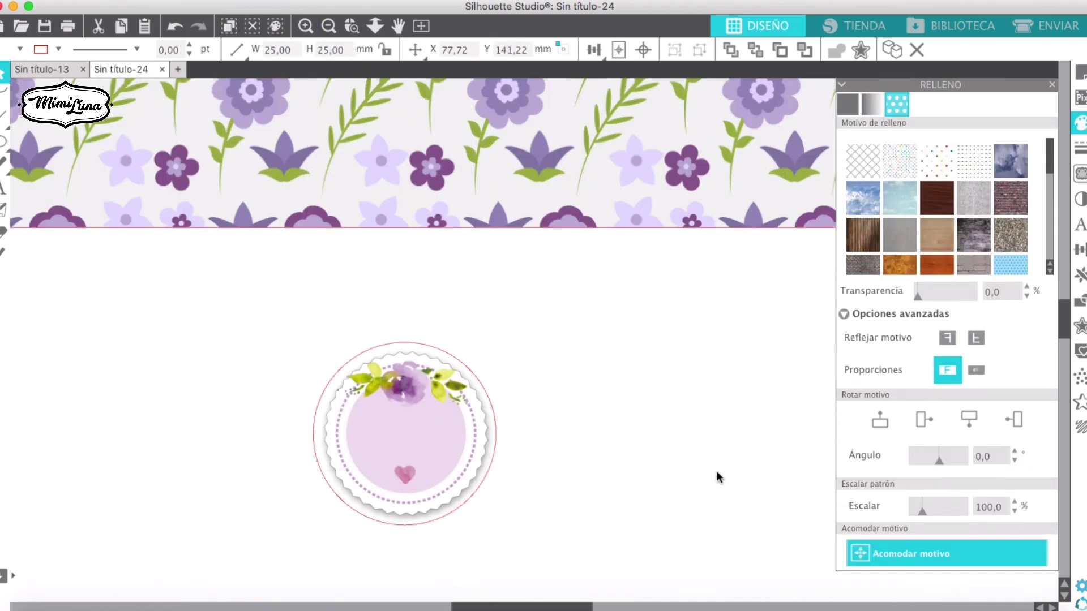
{"action": "left_click", "coordinate": [717, 477]}
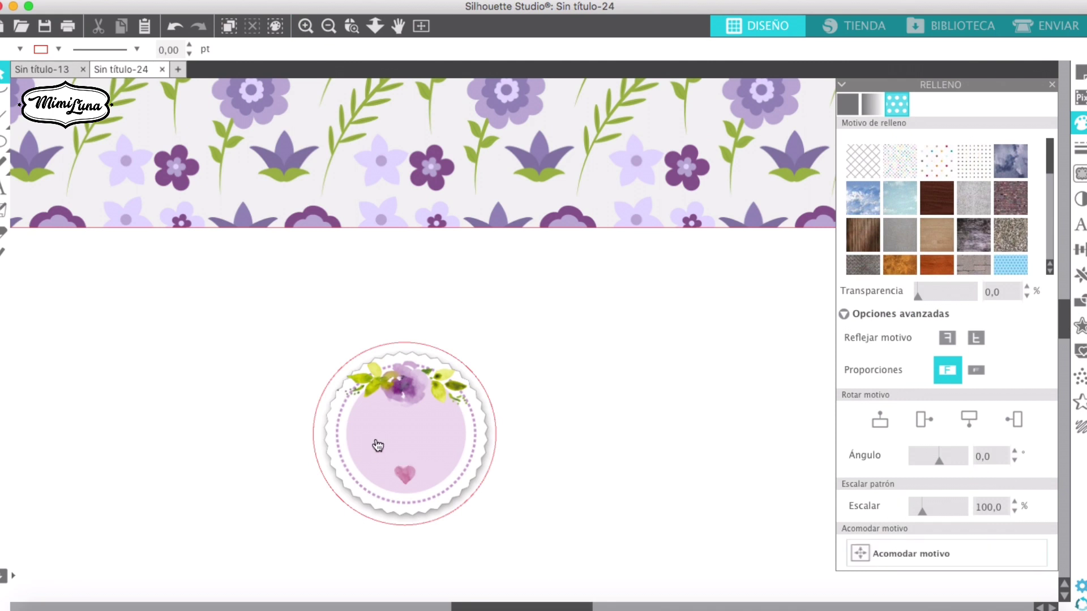